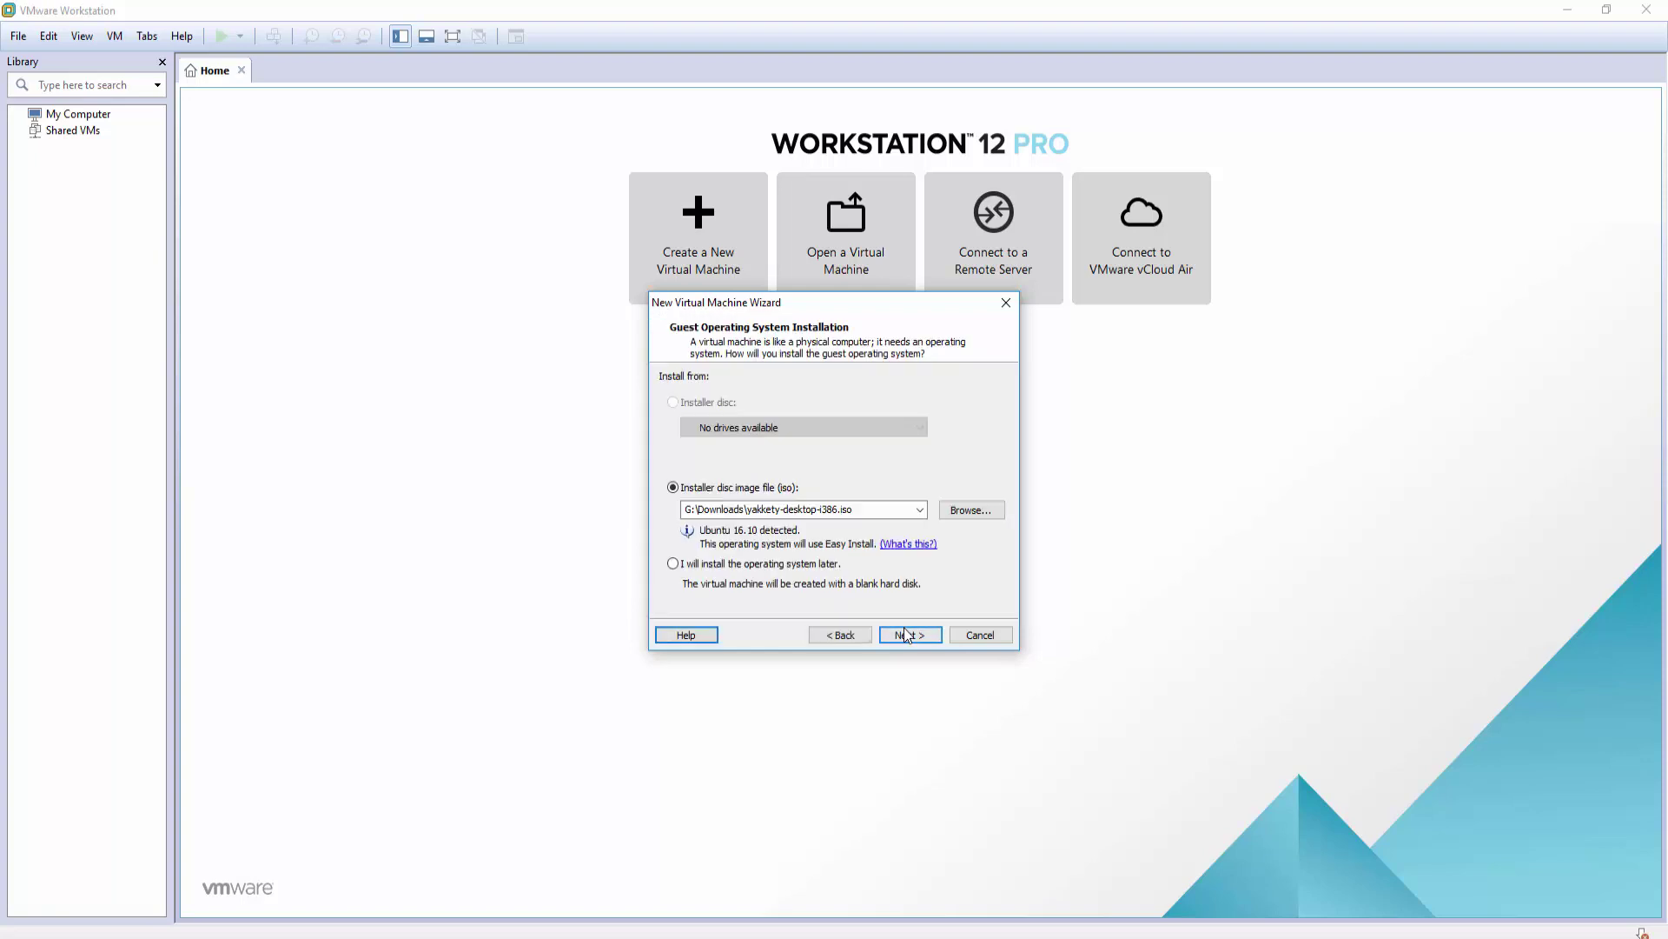
# Keep the Ubuntu ISO installer path and continue to the Easy Install details.
pyautogui.doubleClick(758, 511)
pyautogui.click(860, 511)
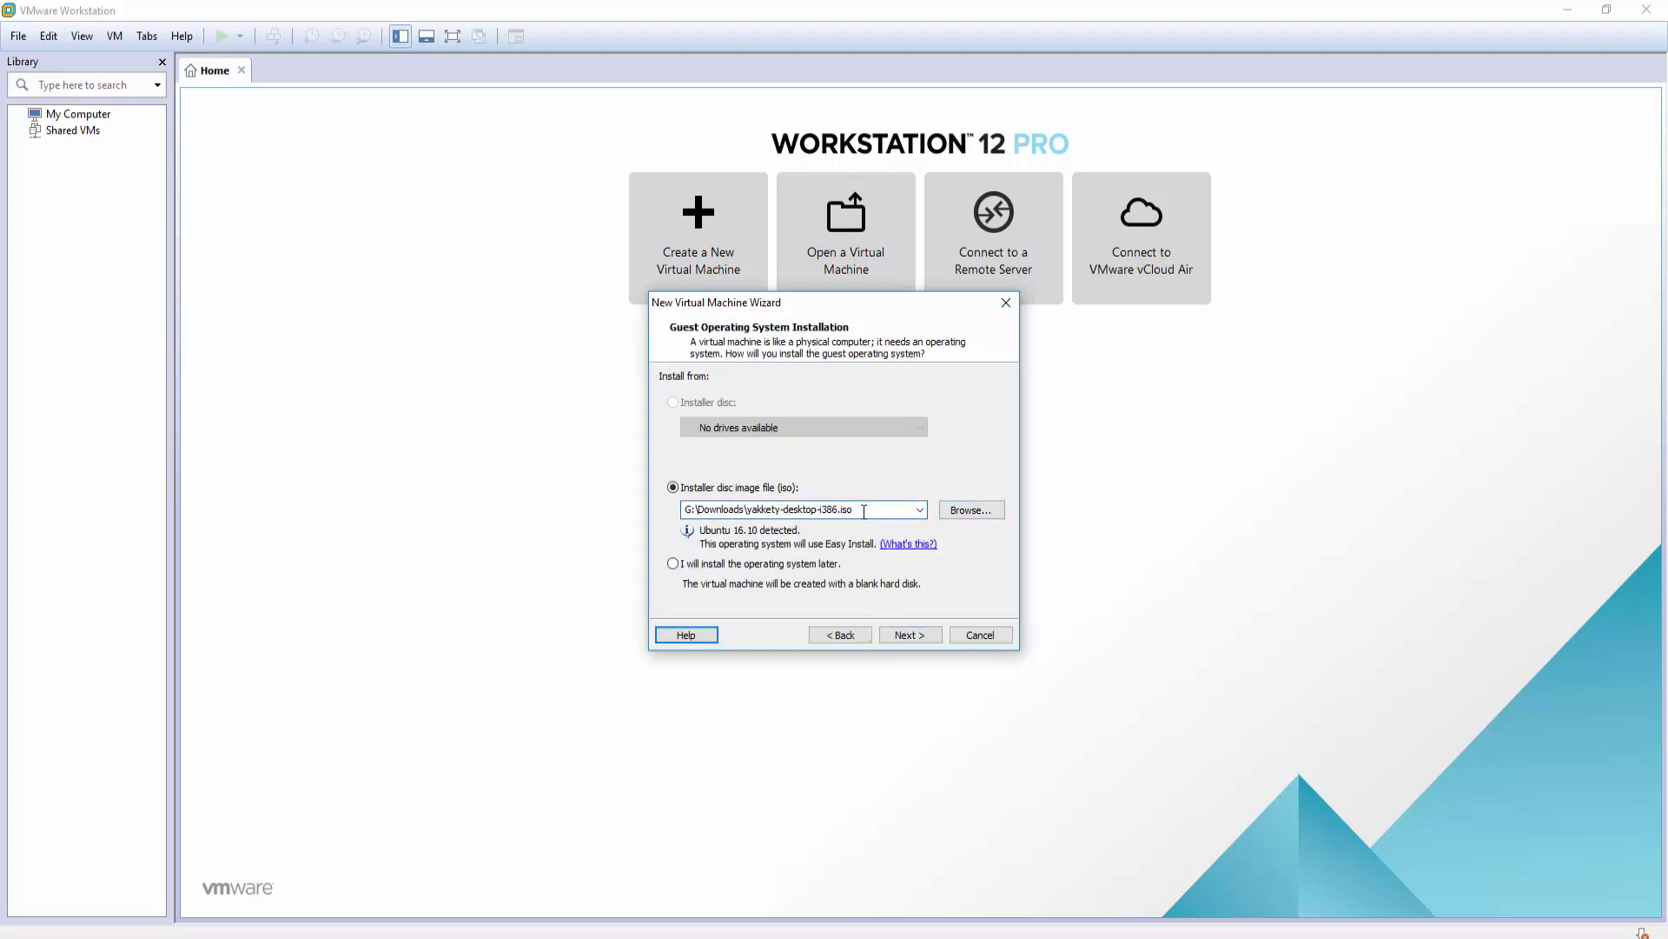
pyautogui.click(910, 635)
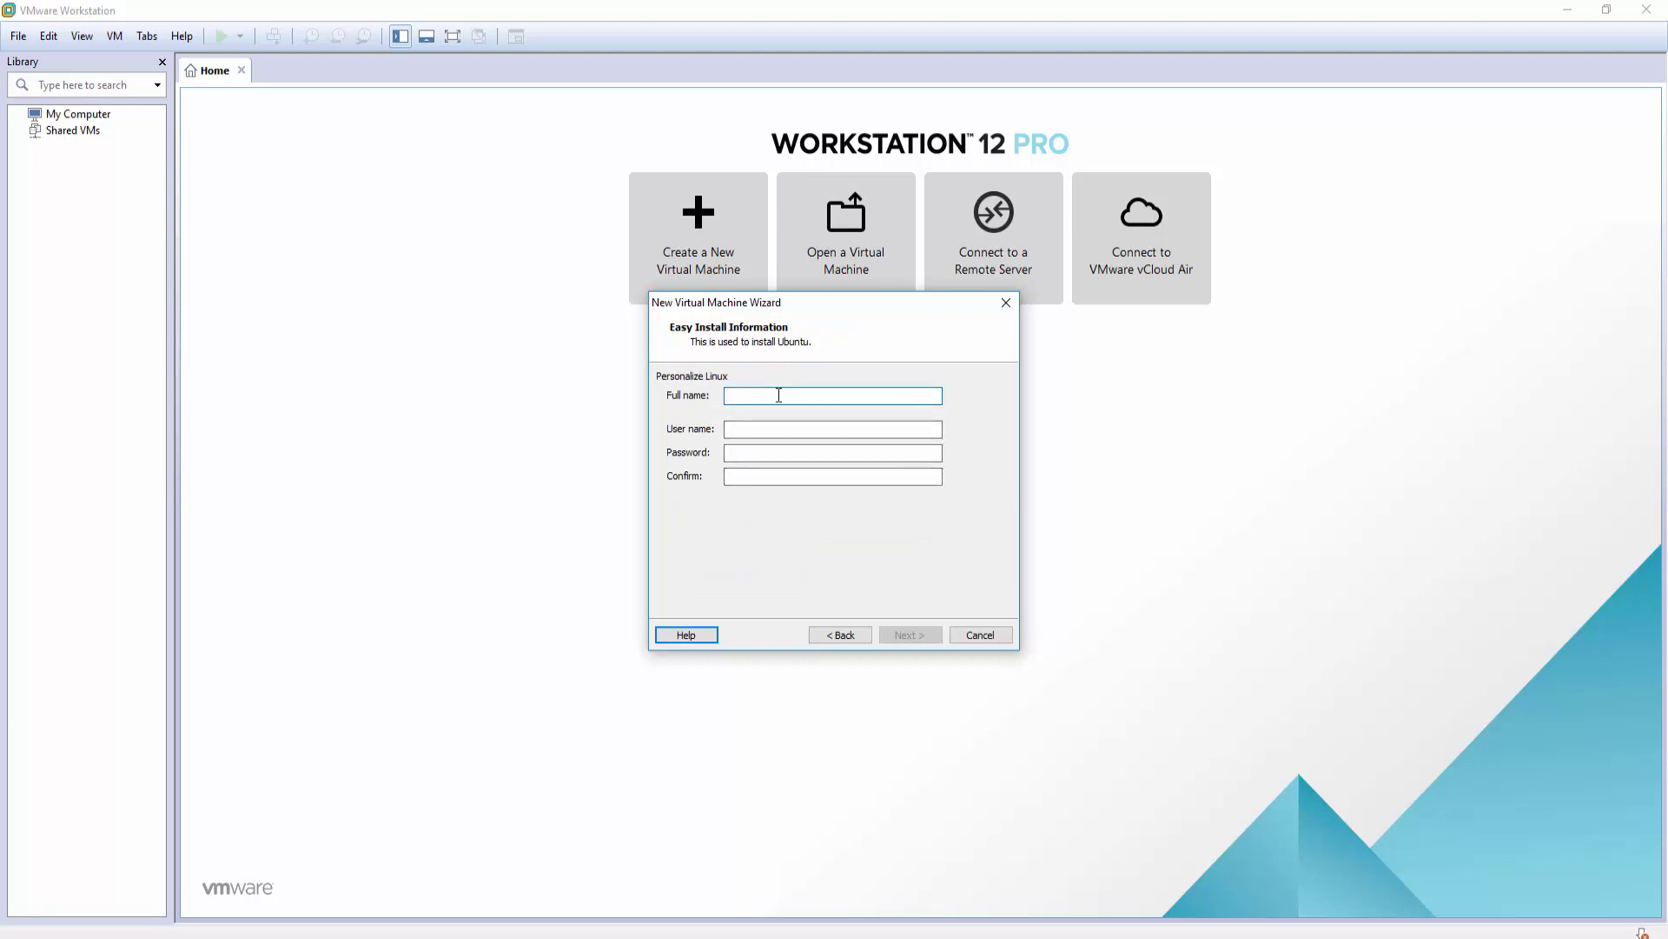
# Enter the user's full name and a matching password and confirmation, then continue.
pyautogui.write('Mohamed Trabelsi')
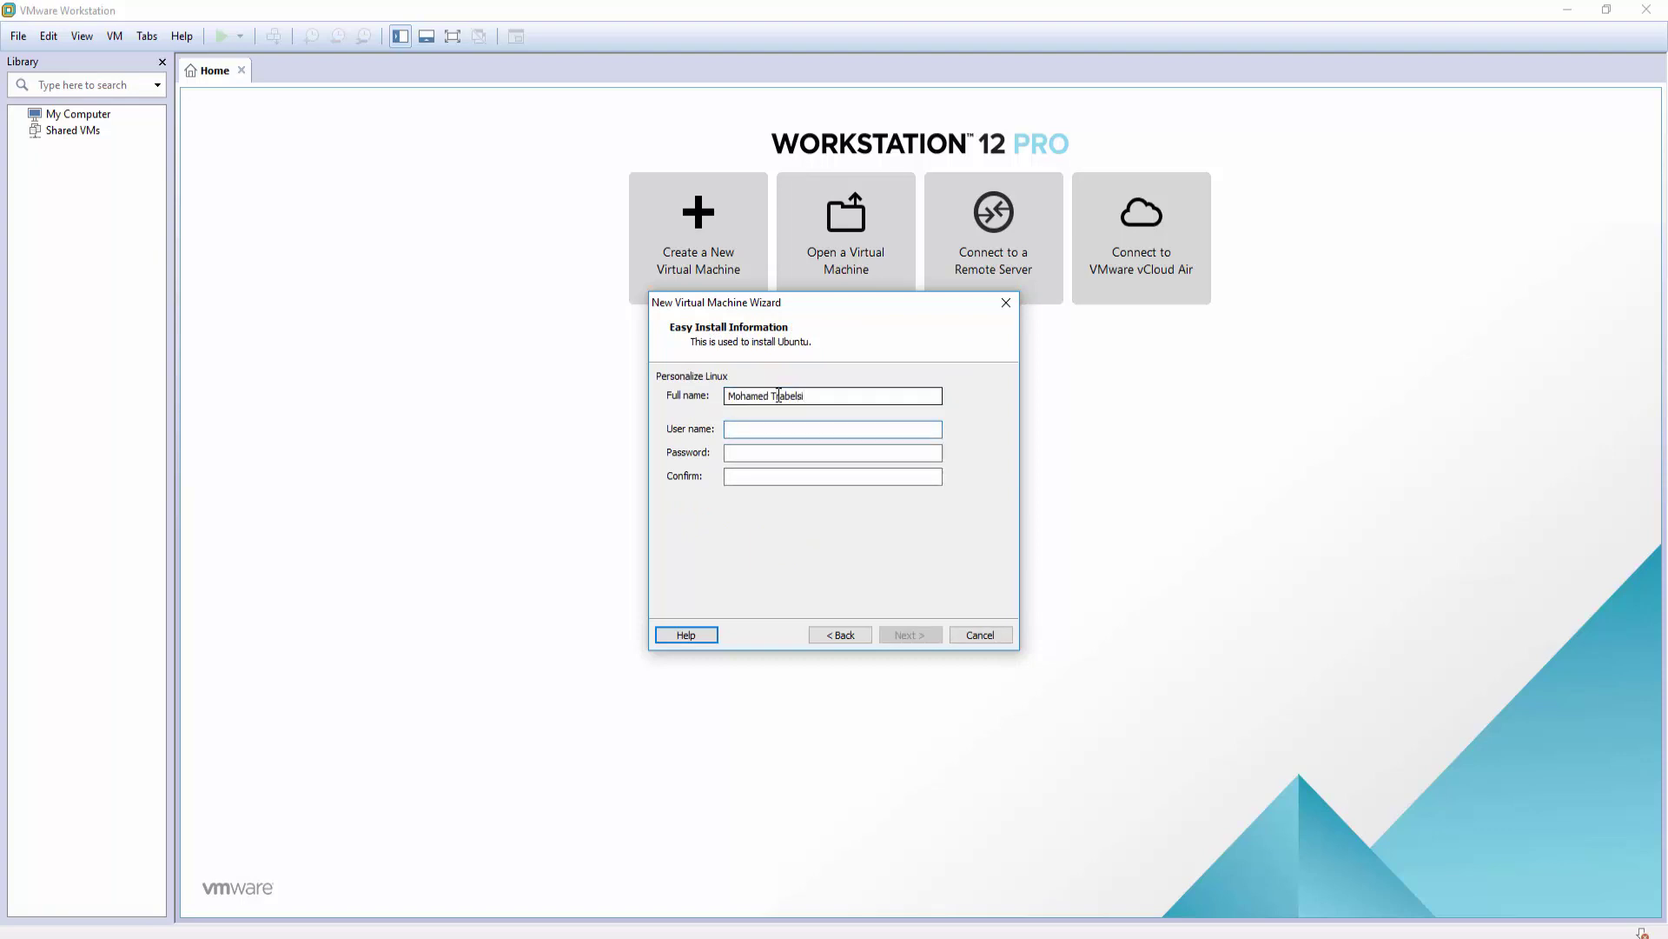
pyautogui.write('mohamed')
pyautogui.press('Tab')
pyautogui.write('••••••••')
pyautogui.press('Tab')
pyautogui.write('••••••••')
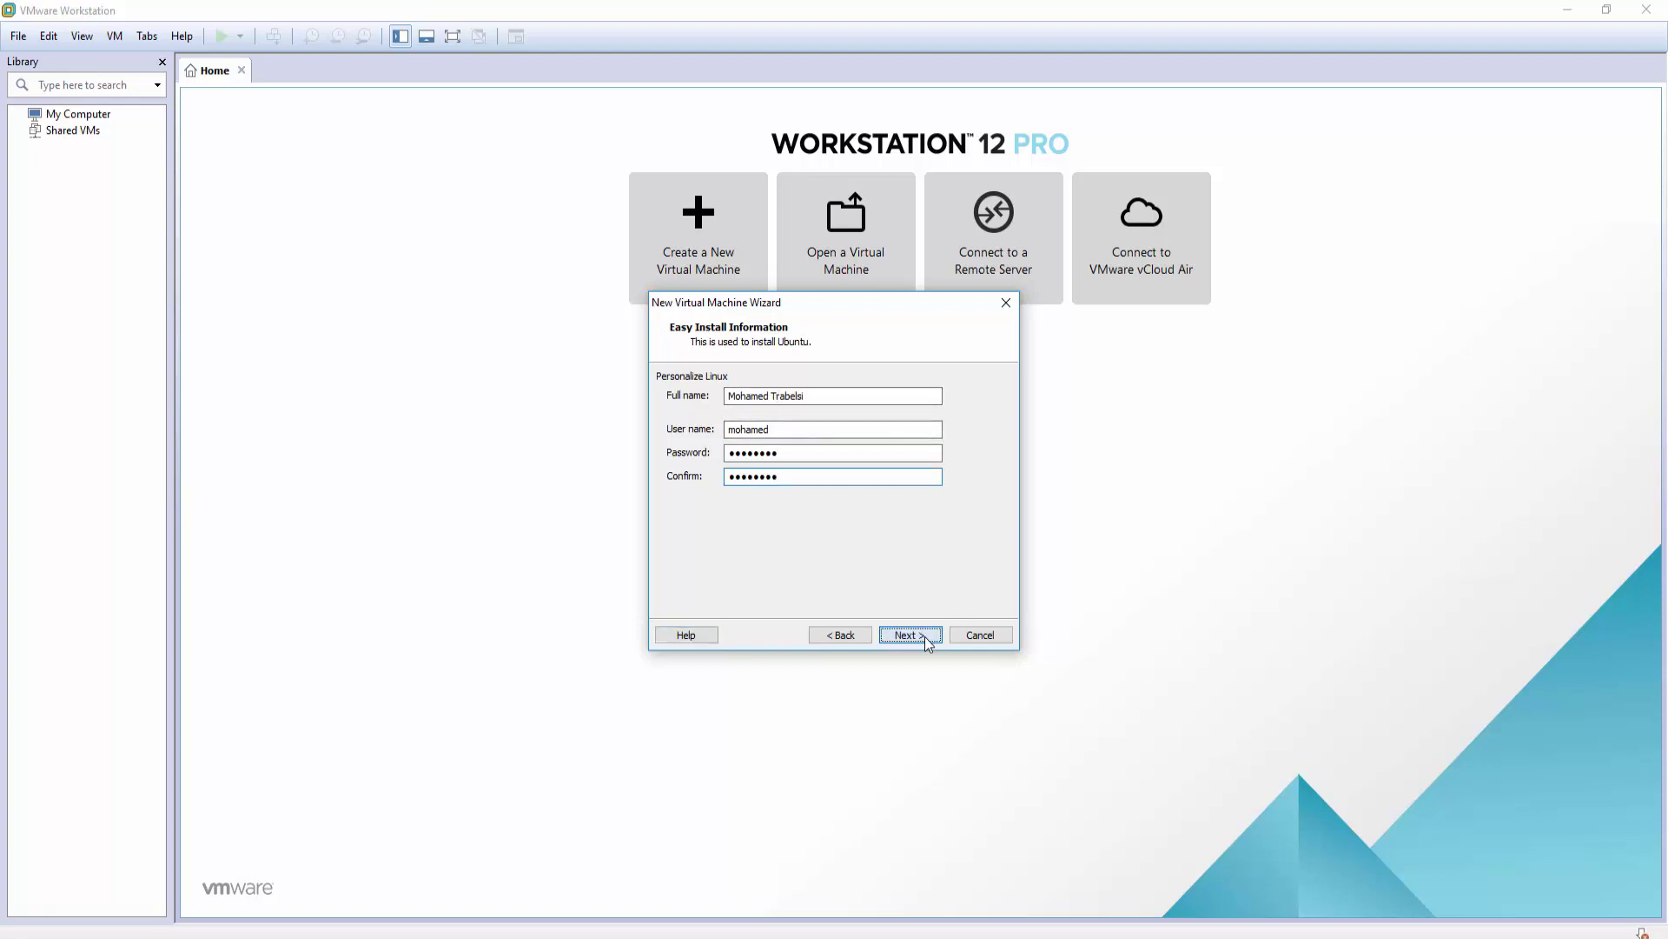
pyautogui.click(910, 634)
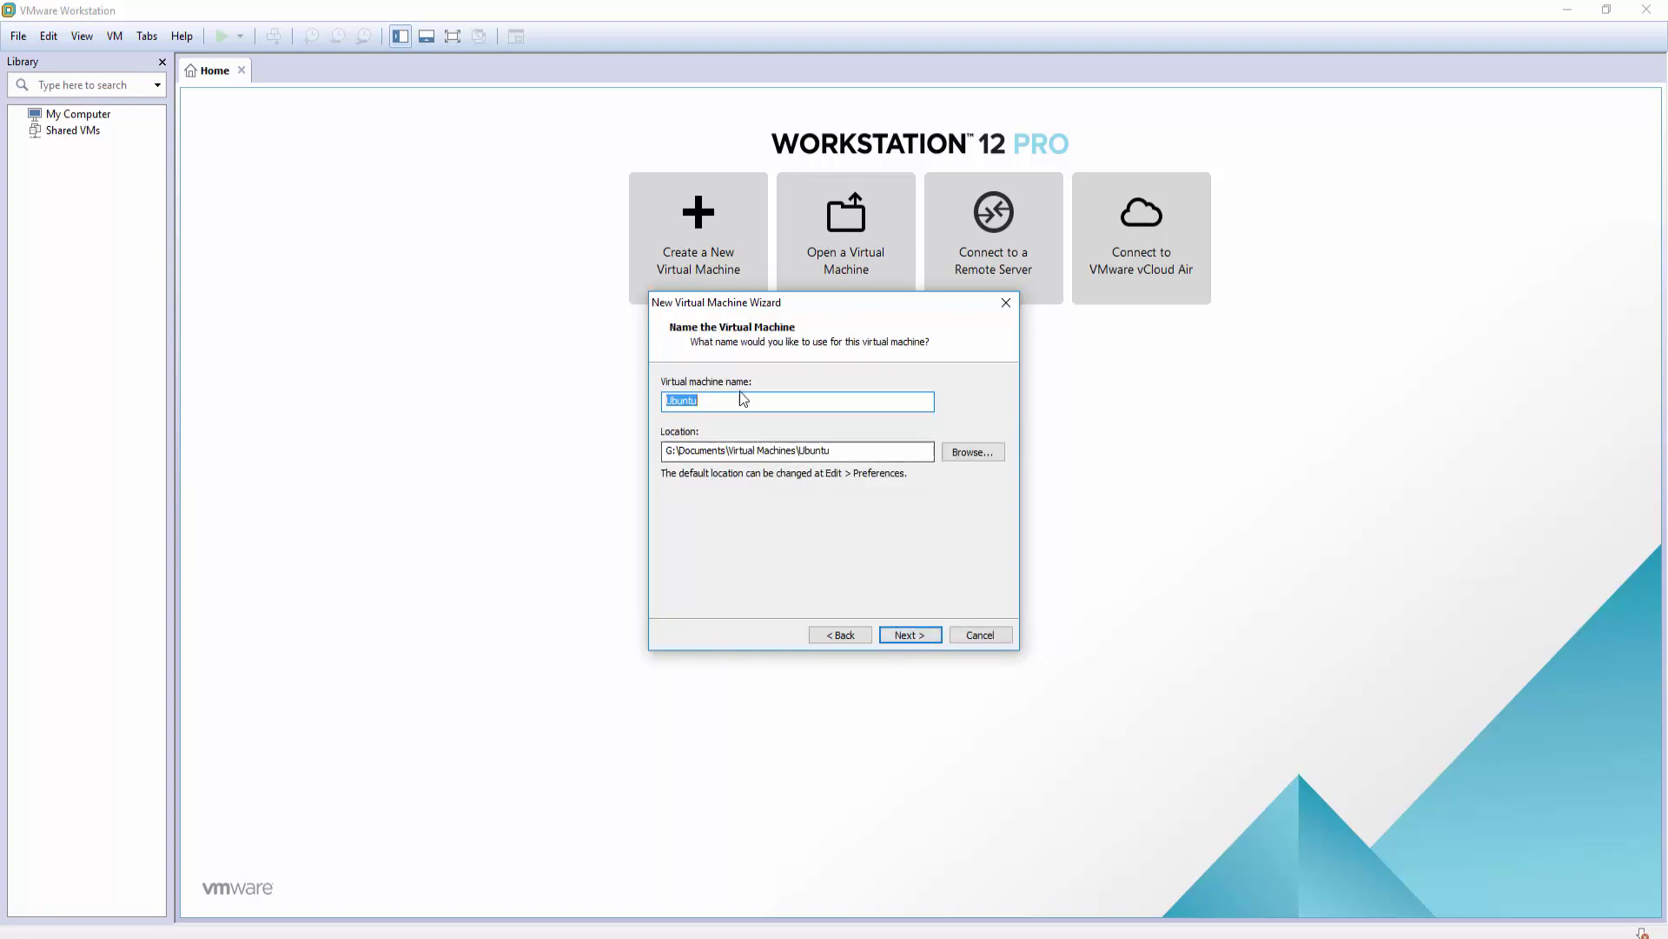
# Name the VM 'Ubuntu 16.10 (Yakkety Yak)', accept the default disk size, and customize hardware.
pyautogui.write('Ubuntu 16.10 (Yakkety Yak)')
pyautogui.click(730, 402)
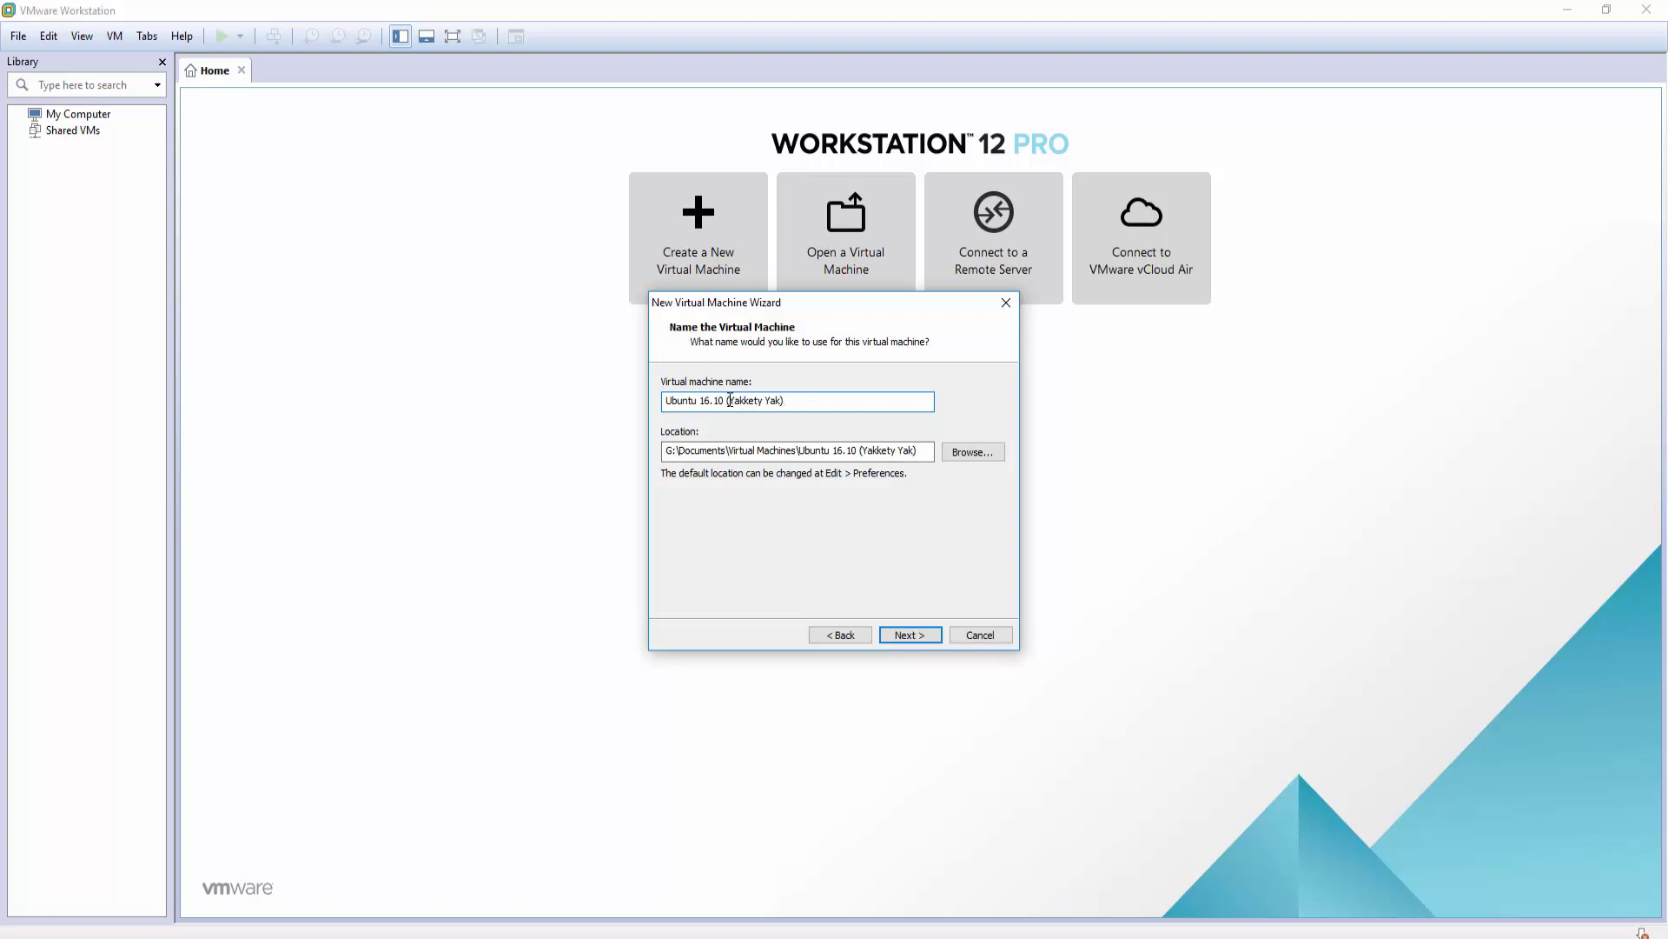
pyautogui.click(909, 635)
pyautogui.click(913, 637)
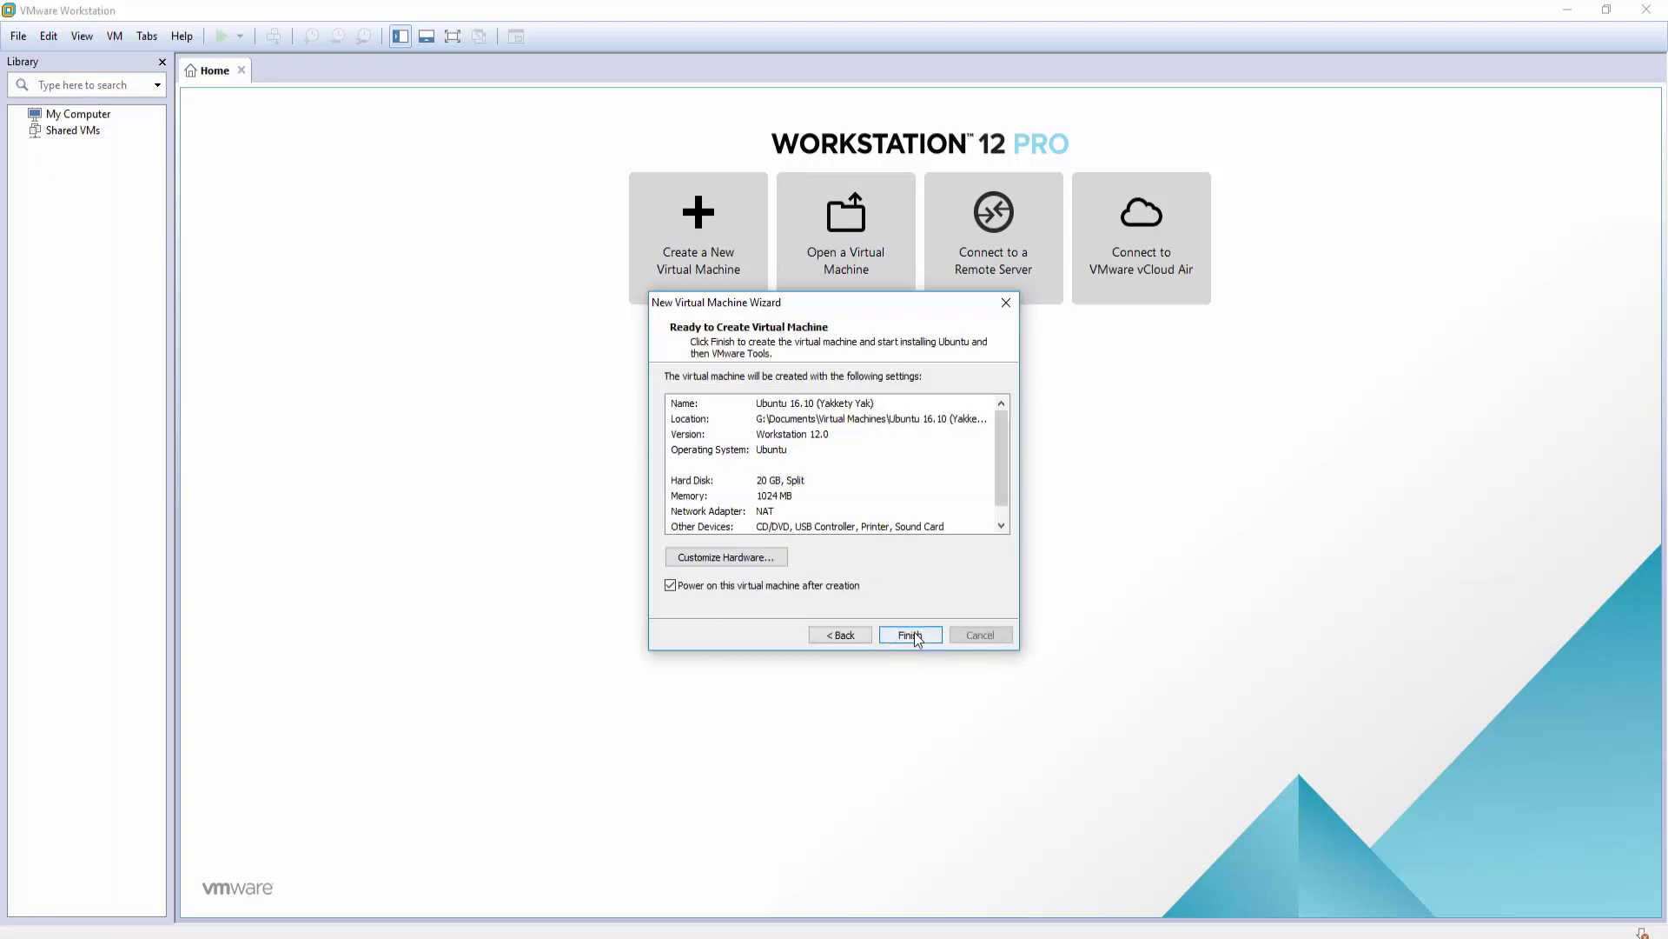
pyautogui.click(768, 561)
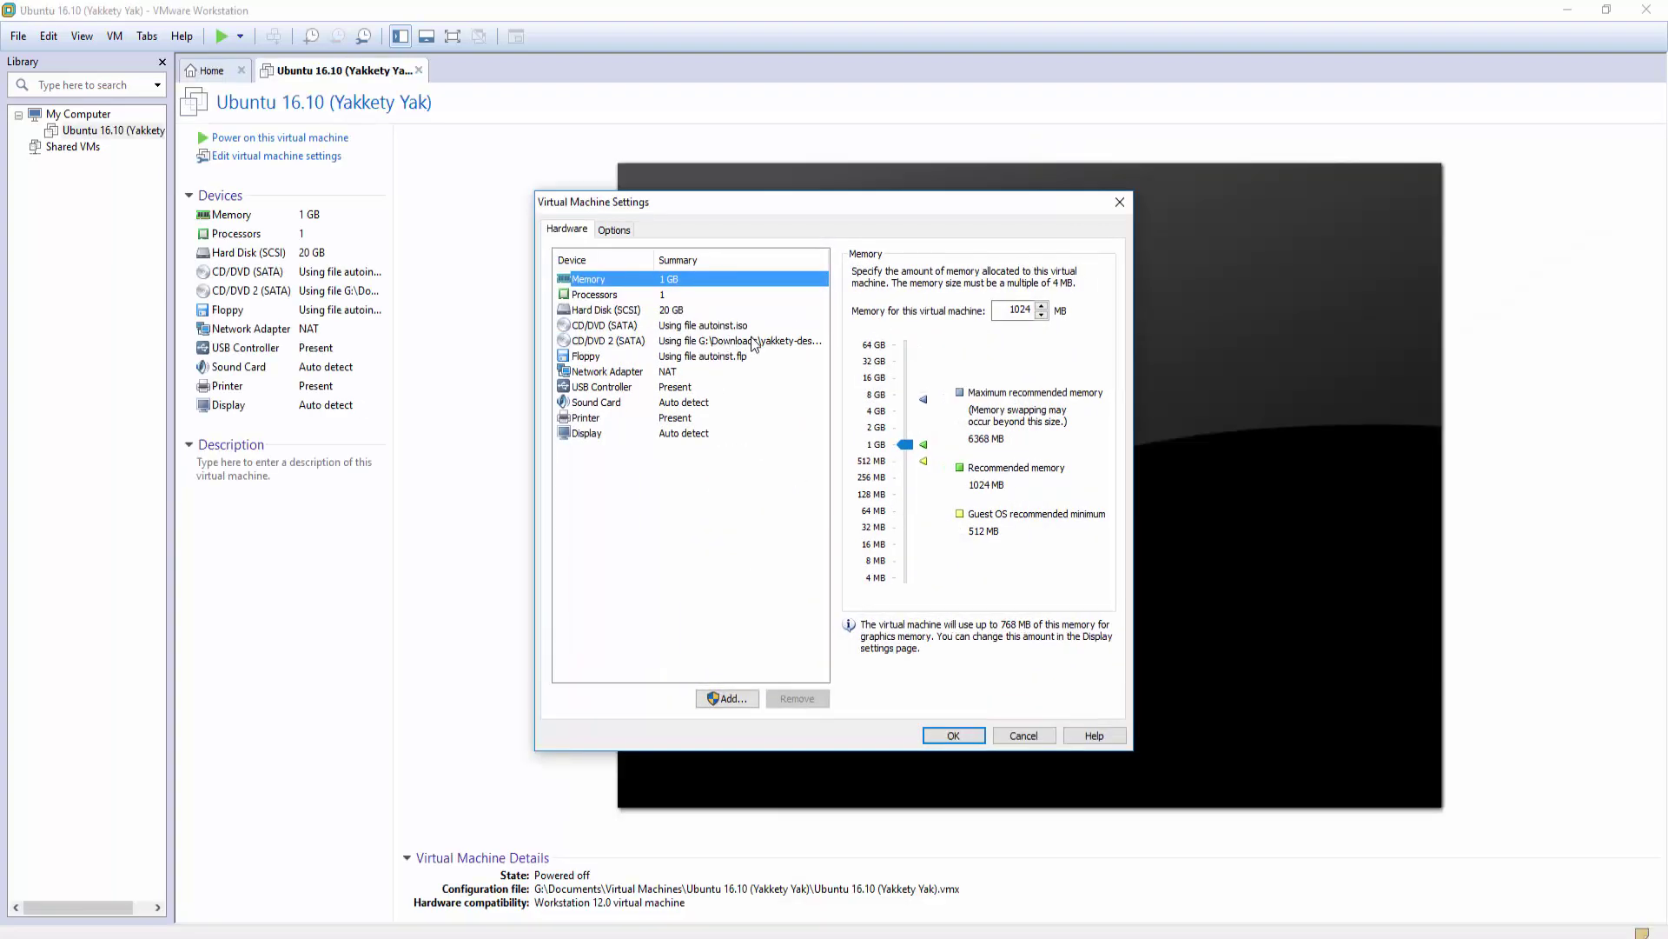
# Attach yakkety-desktop-i386.iso to the second CD/DVD drive.
pyautogui.click(608, 340)
pyautogui.click(1073, 401)
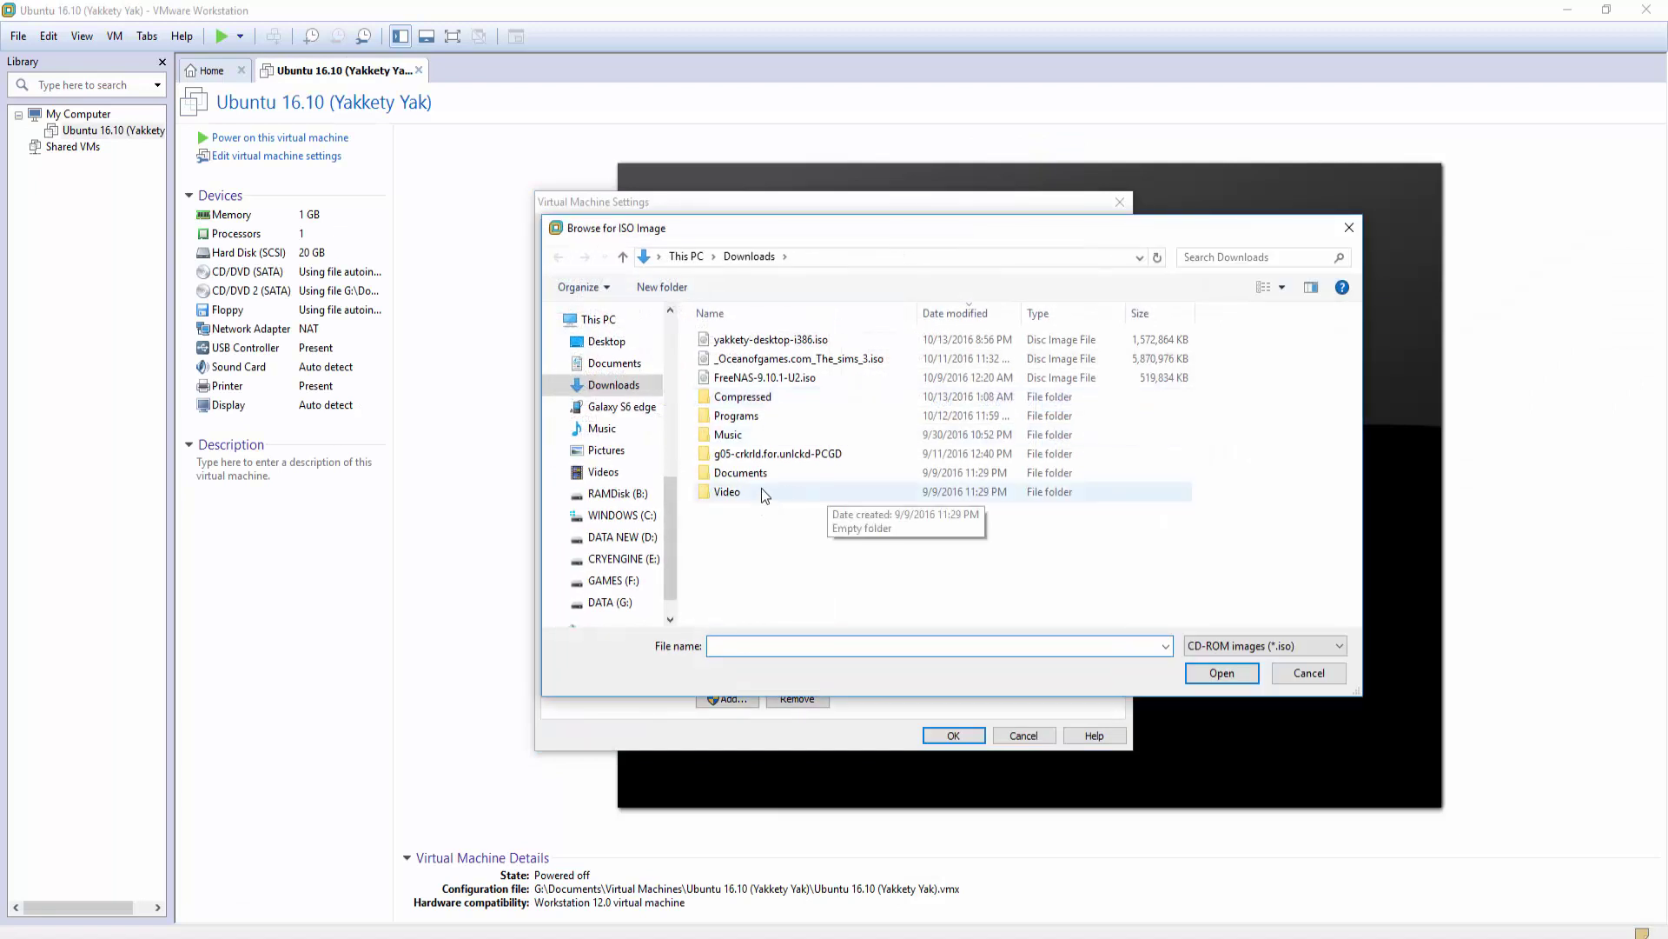
pyautogui.click(787, 345)
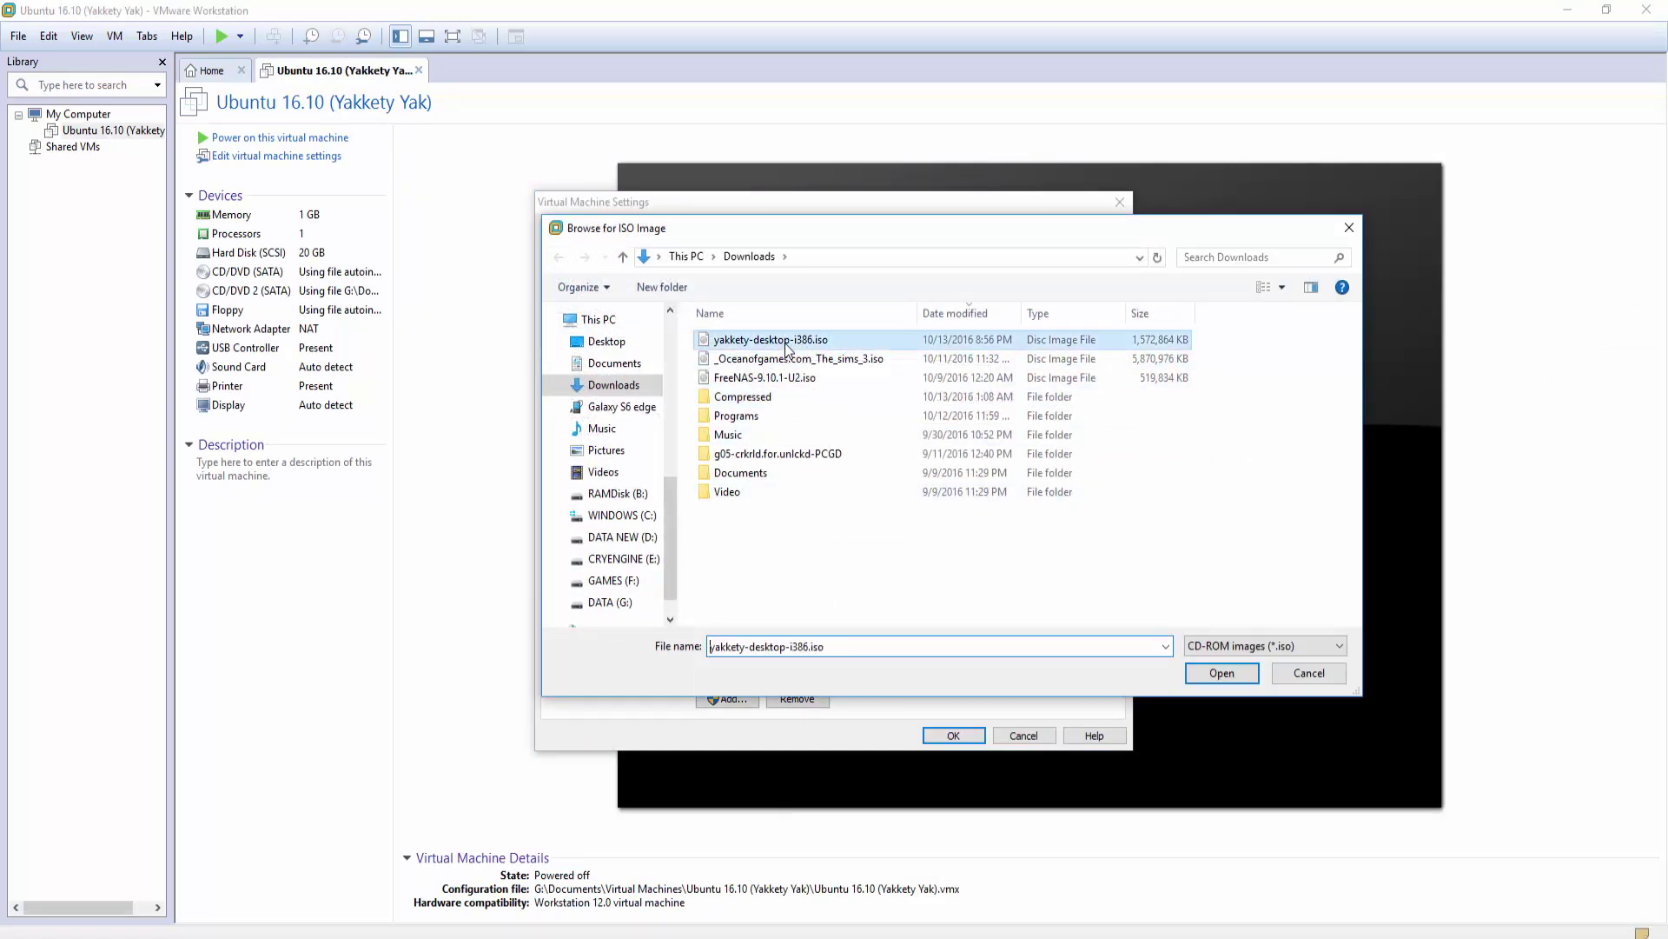
pyautogui.doubleClick(771, 346)
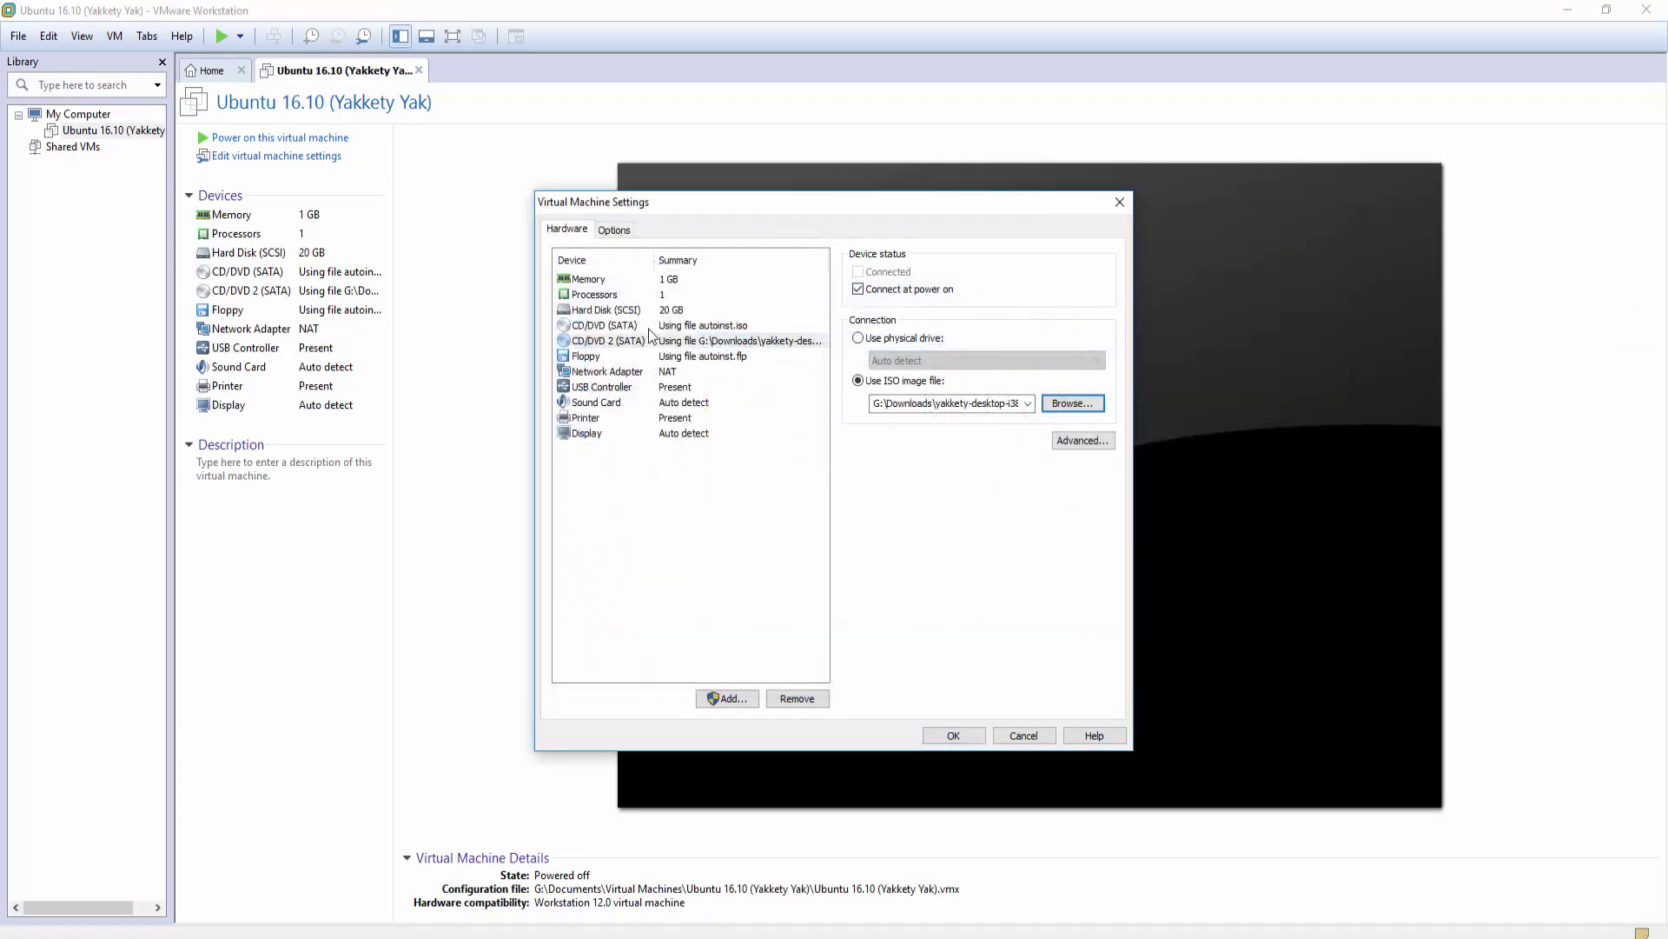
# Set the processors to 8 total cores.
pyautogui.click(654, 296)
pyautogui.click(1025, 274)
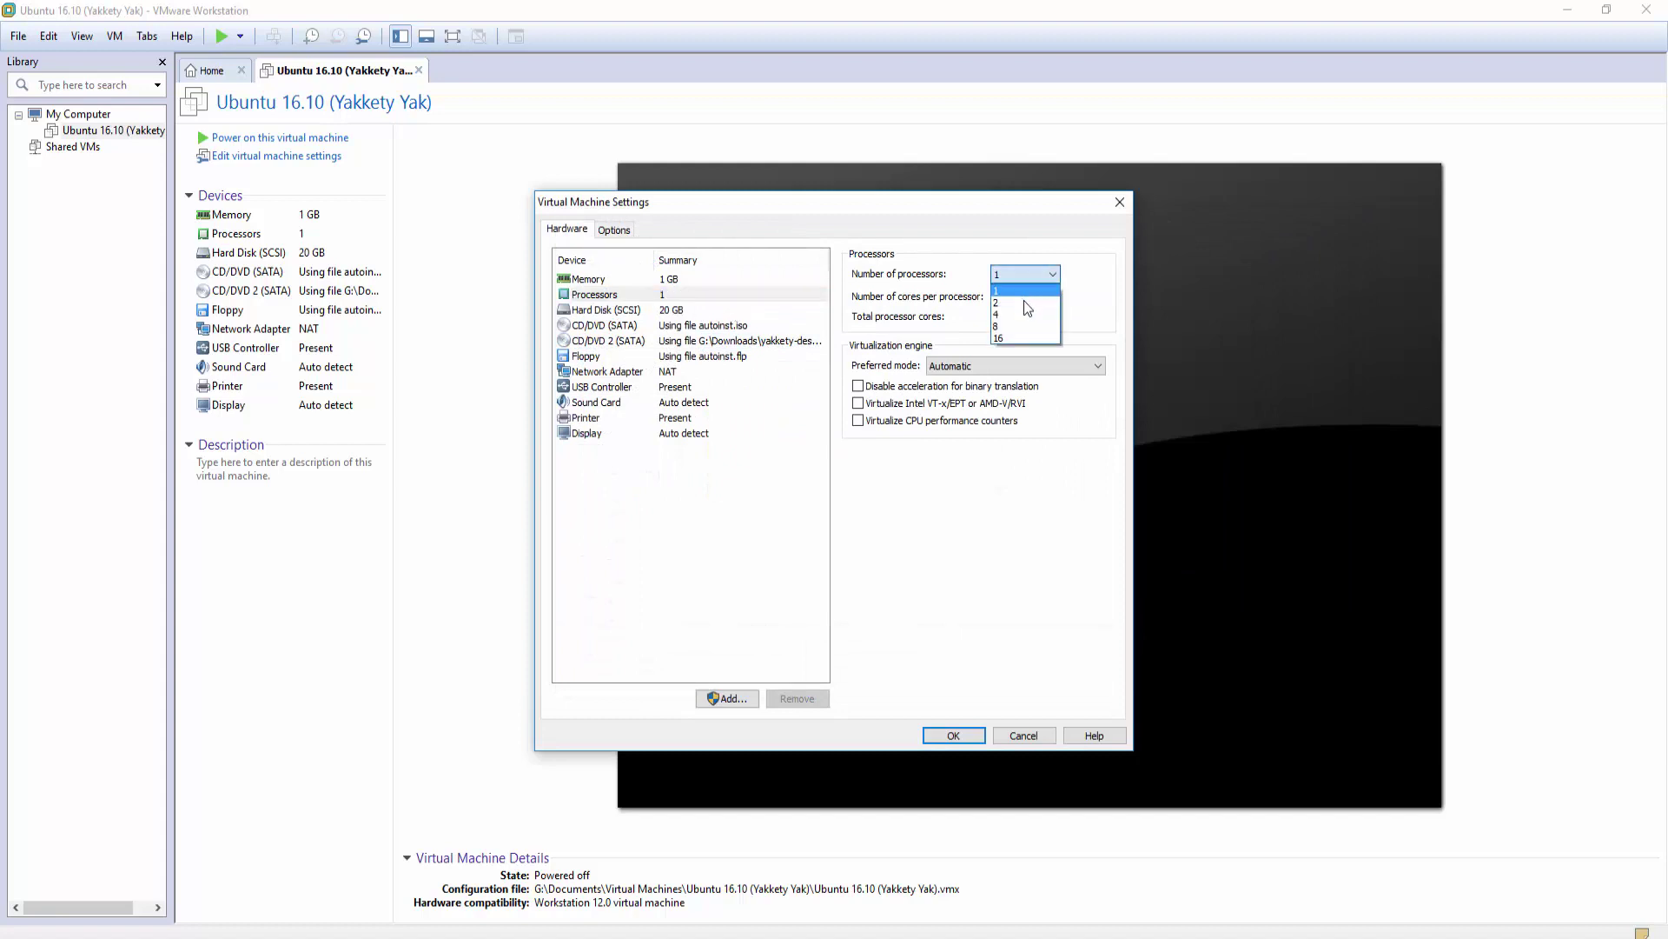
pyautogui.click(1000, 327)
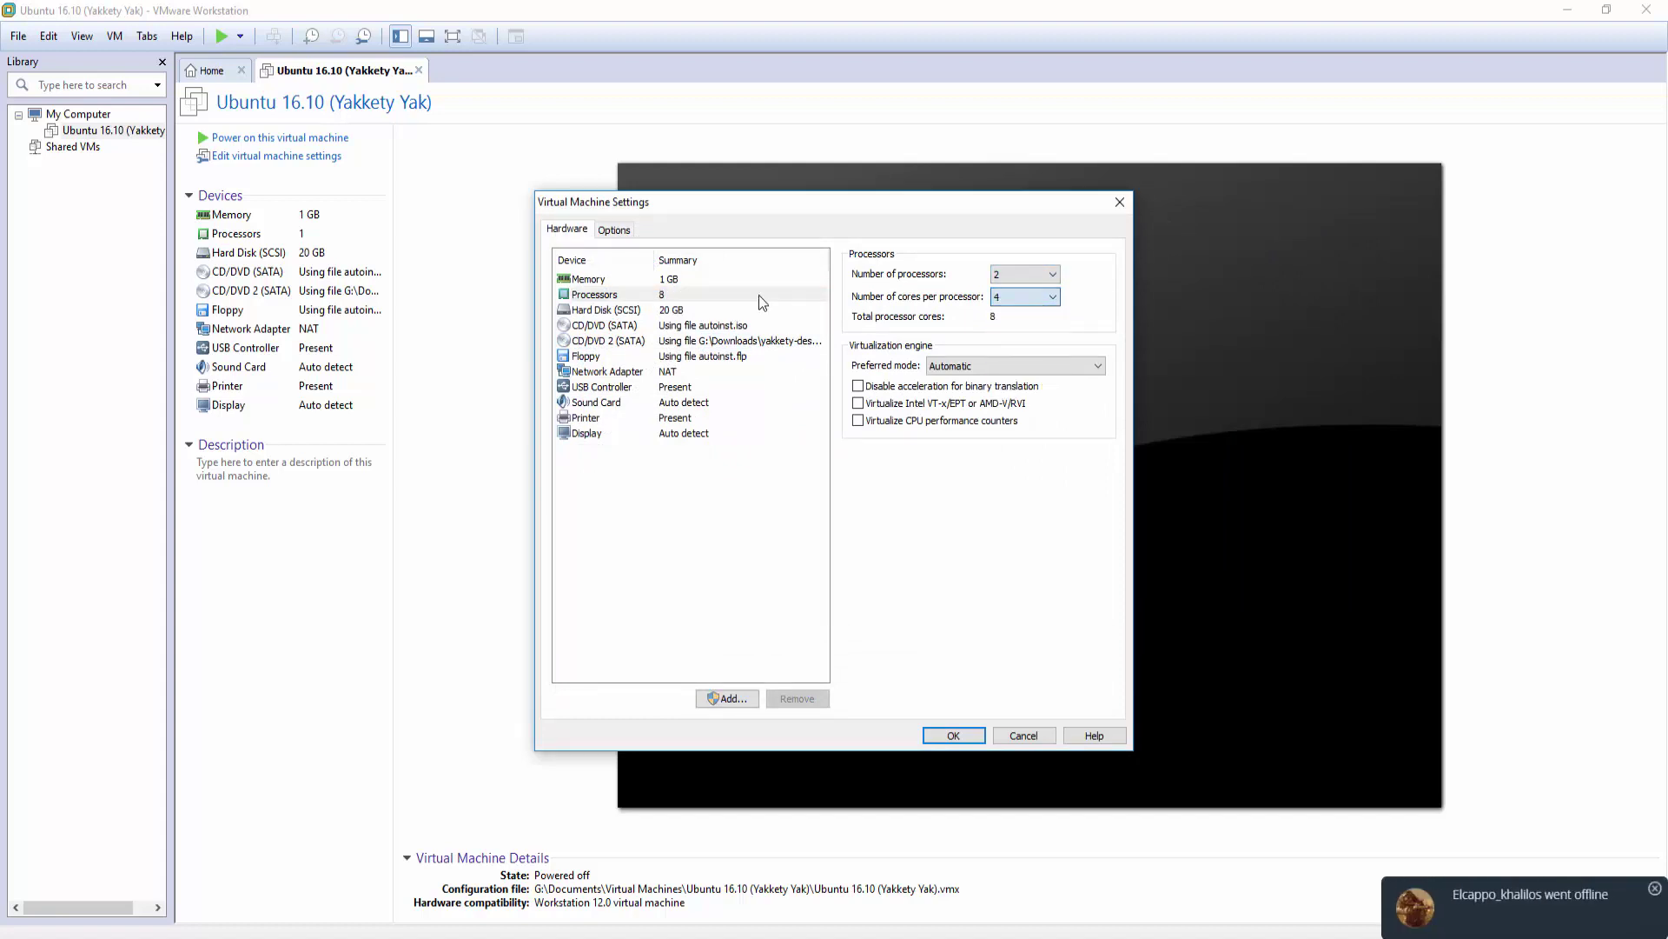
# Raise memory to about 4392 MB, save the hardware settings and power on the VM.
pyautogui.click(721, 279)
pyautogui.moveTo(904, 444); pyautogui.dragTo(905, 410)
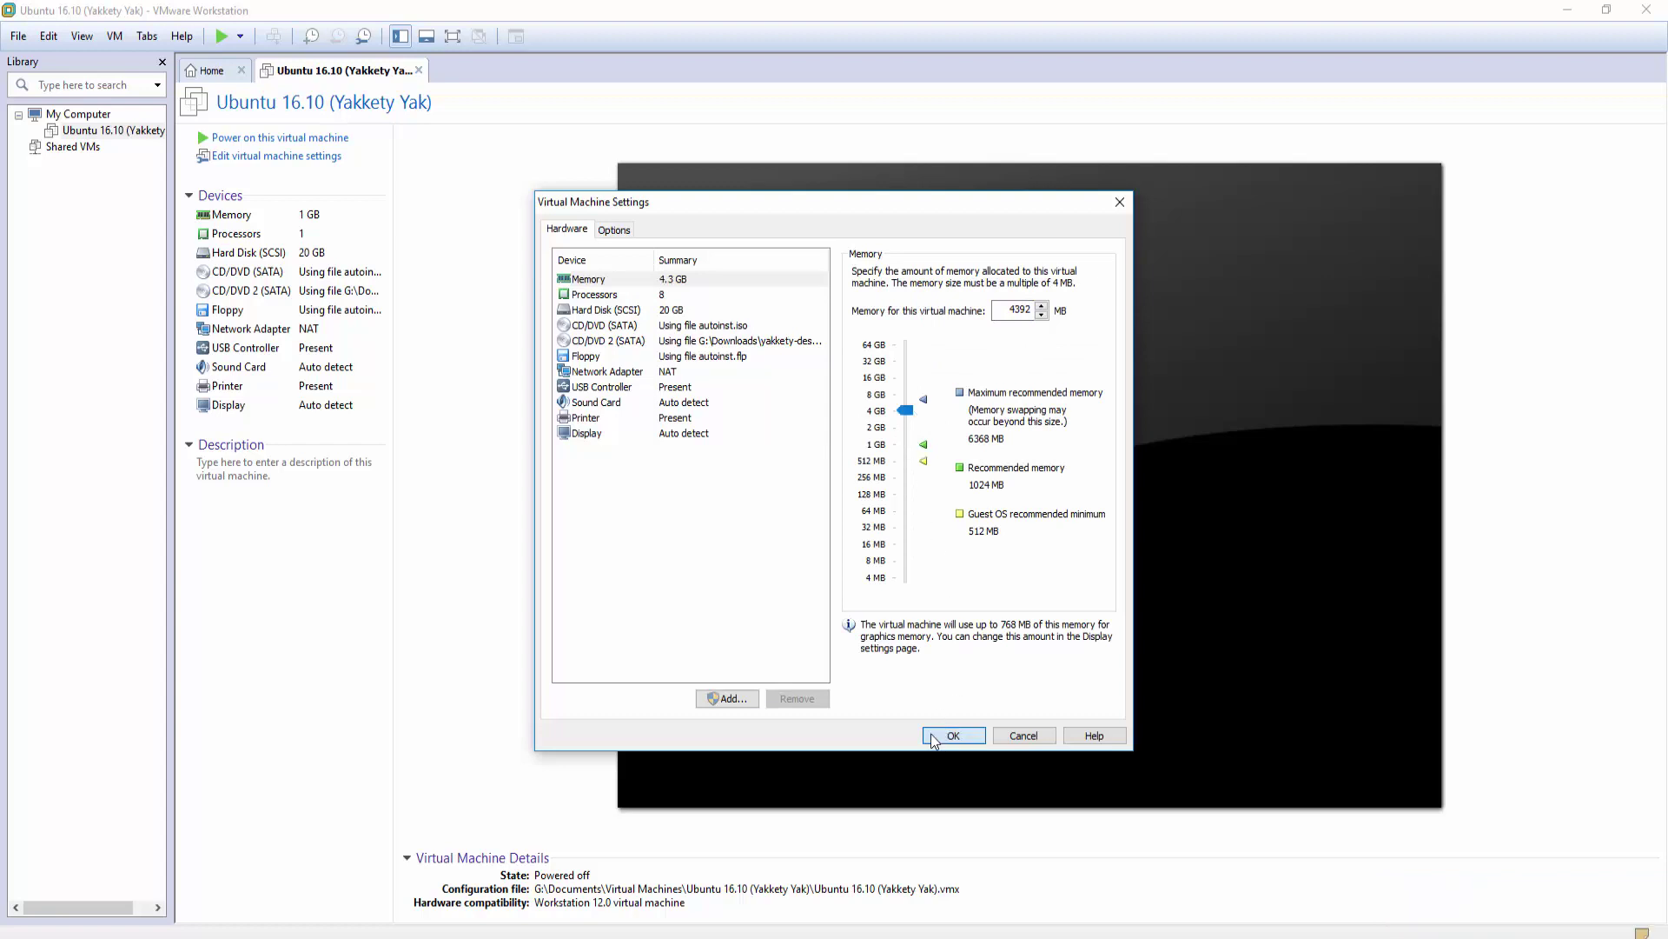
pyautogui.click(953, 735)
pyautogui.click(233, 138)
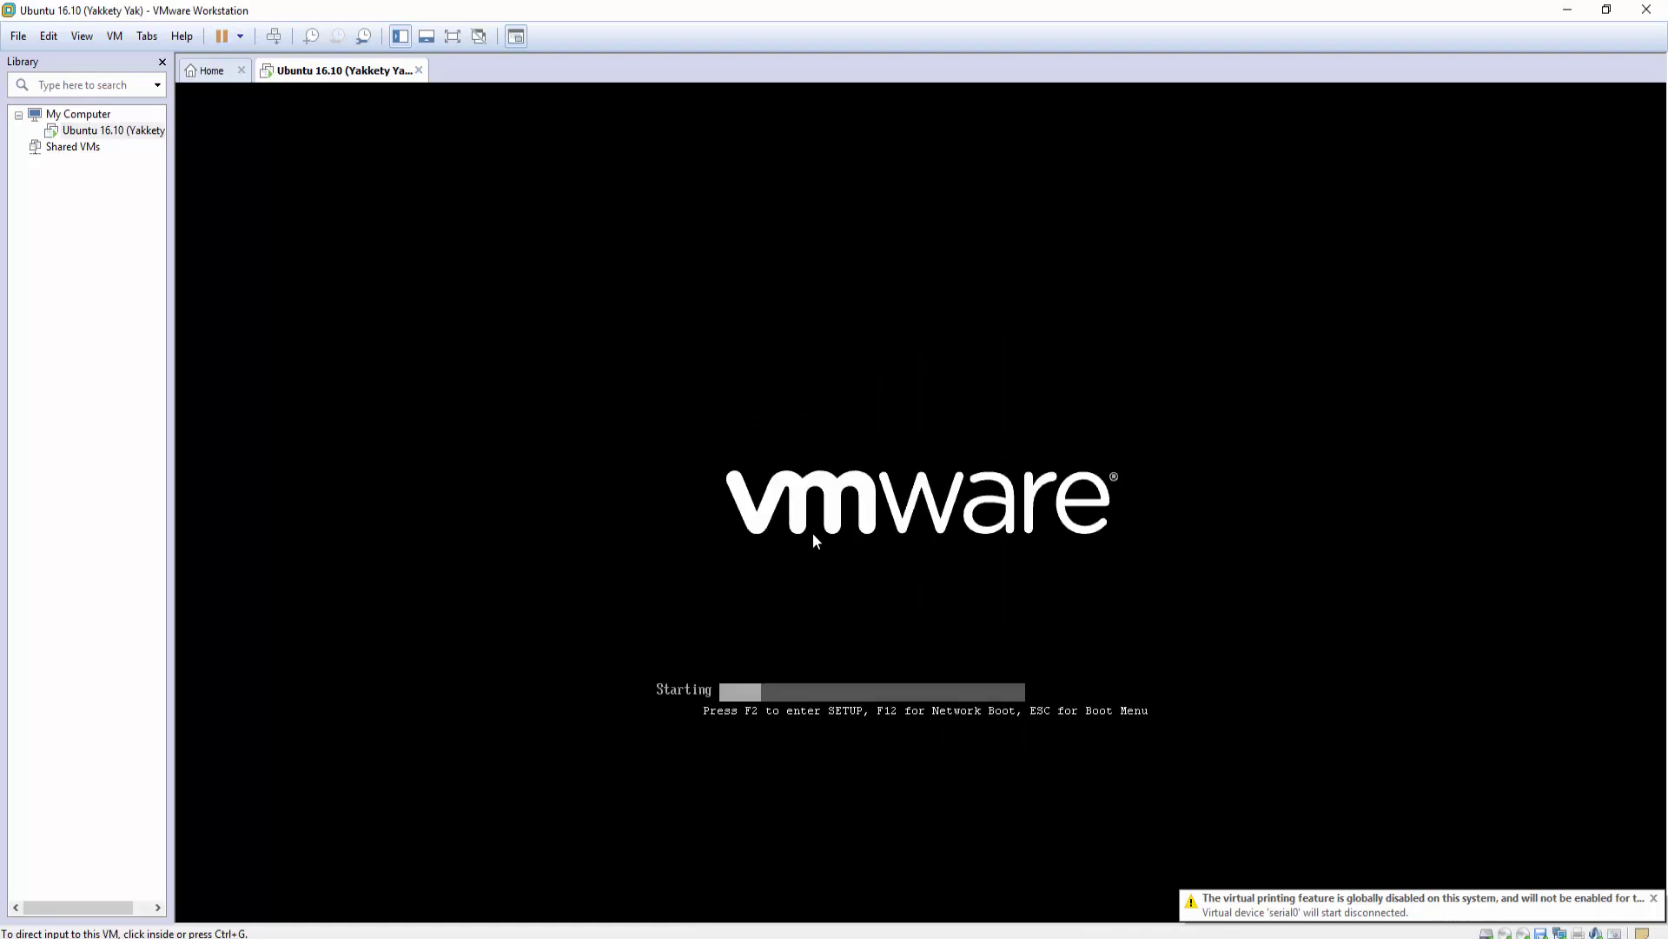
# Dismiss the printing notice and reboot the guest with Ctrl+Alt+Delete to reach the Ubuntu splash.
pyautogui.click(1655, 899)
pyautogui.click(785, 506)
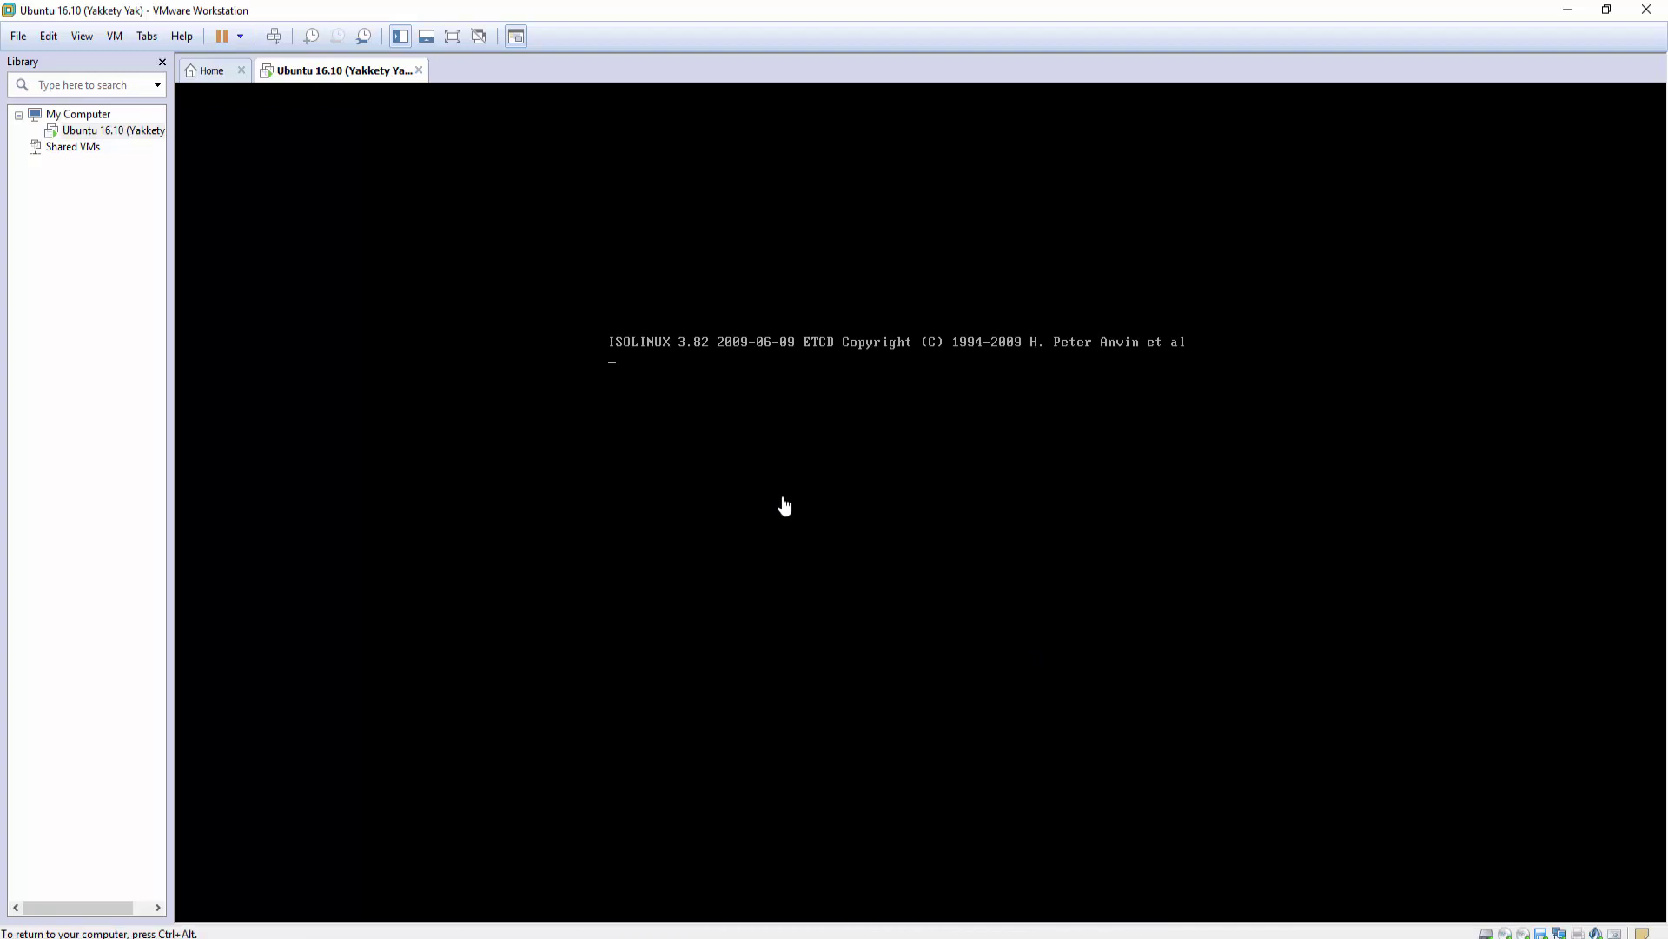
pyautogui.hotkey('ctrl', 'alt', 'Delete')
pyautogui.hotkey('ctrl', 'alt')
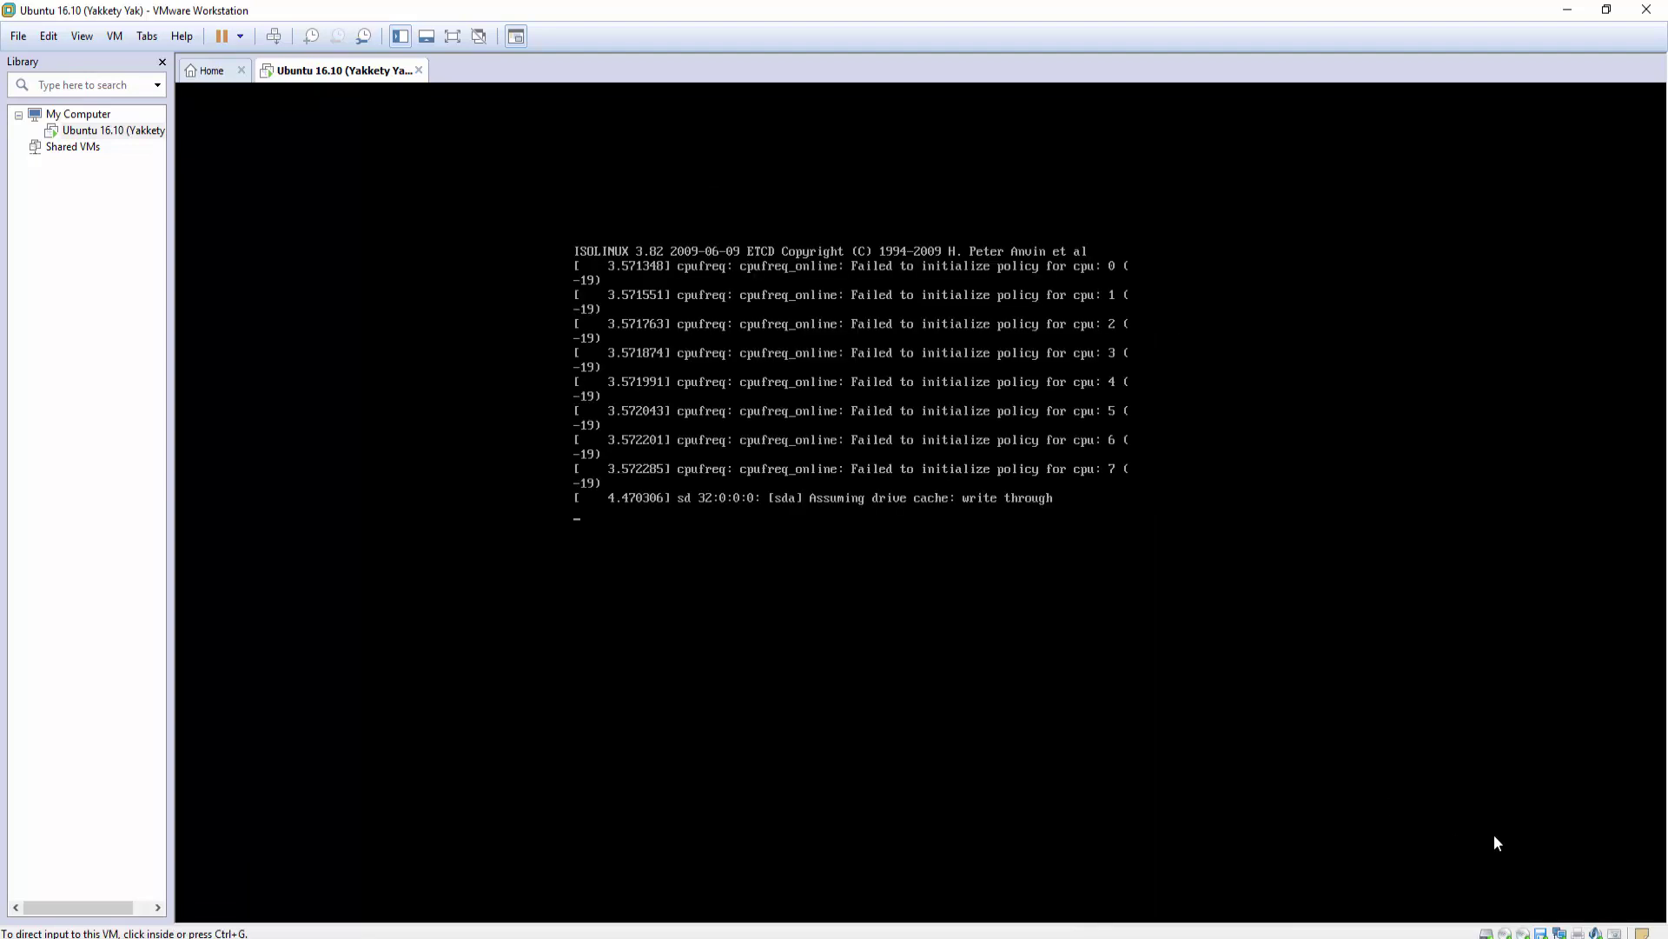
pyautogui.click(1011, 682)
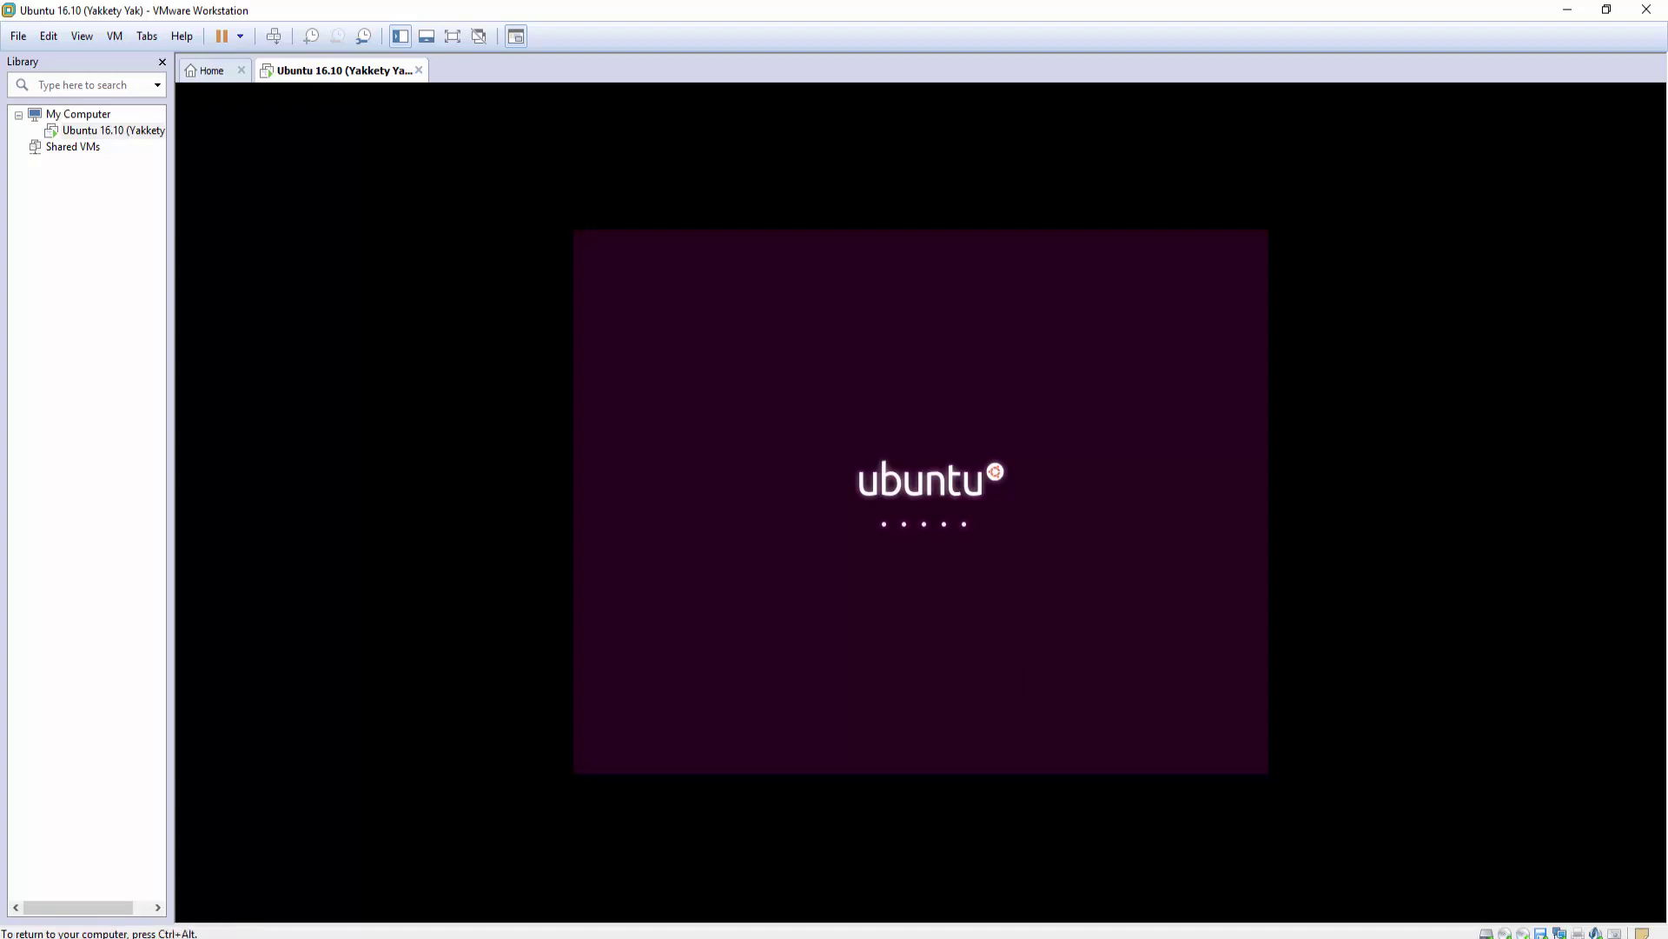